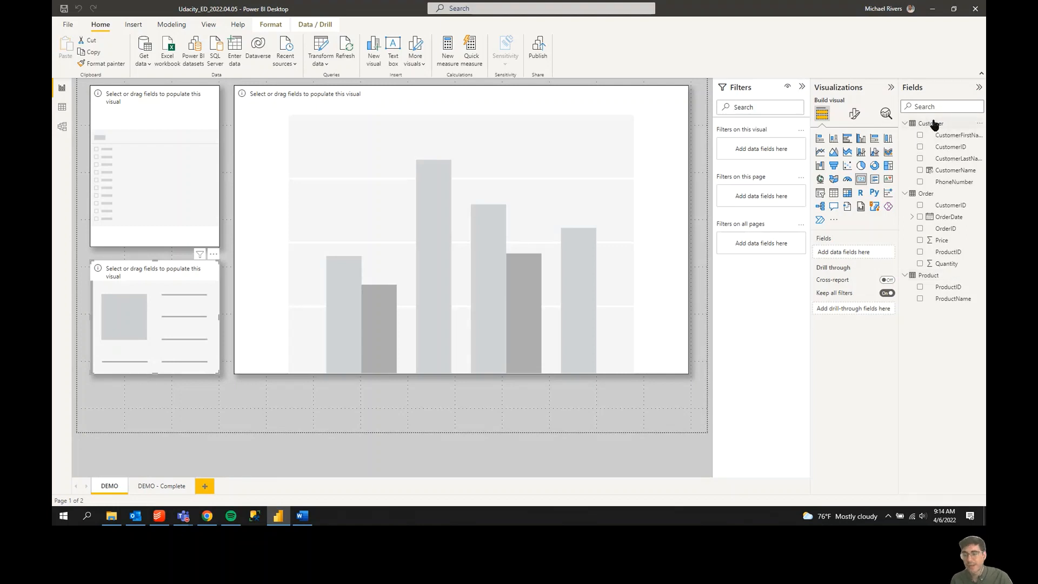
pyautogui.moveTo(930, 124)
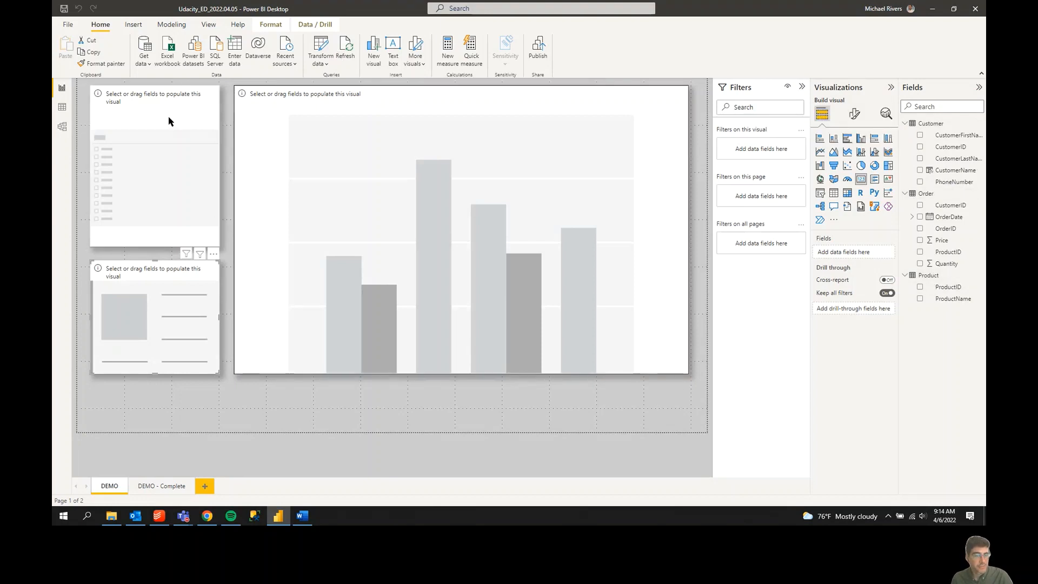
pyautogui.click(144, 128)
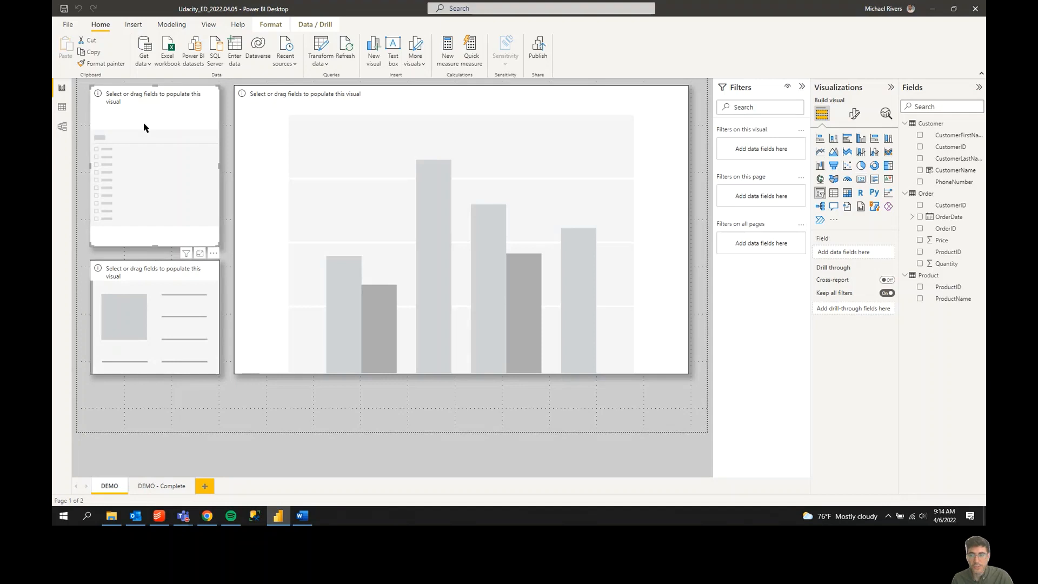
pyautogui.click(380, 128)
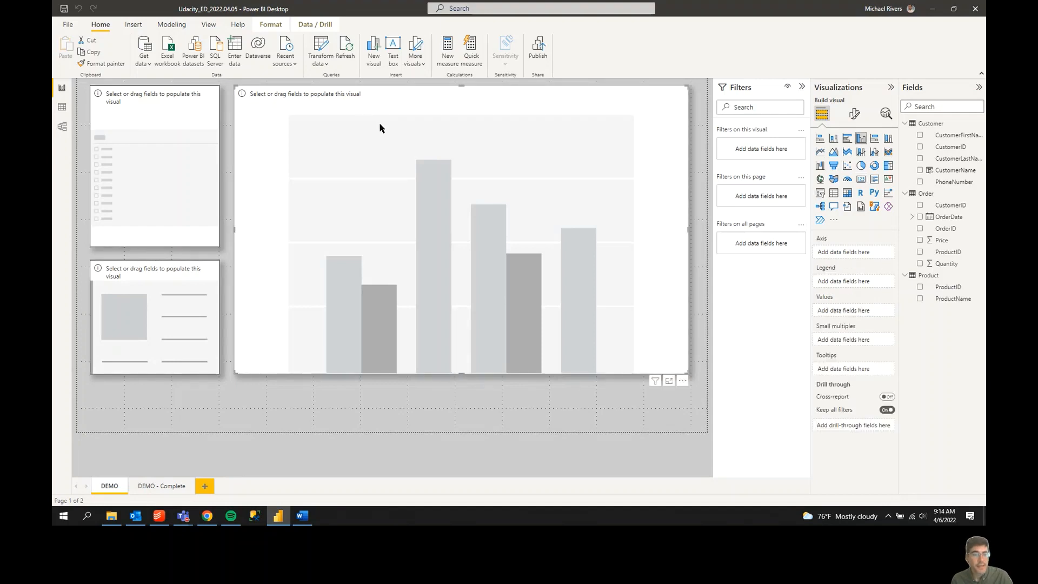
pyautogui.click(139, 269)
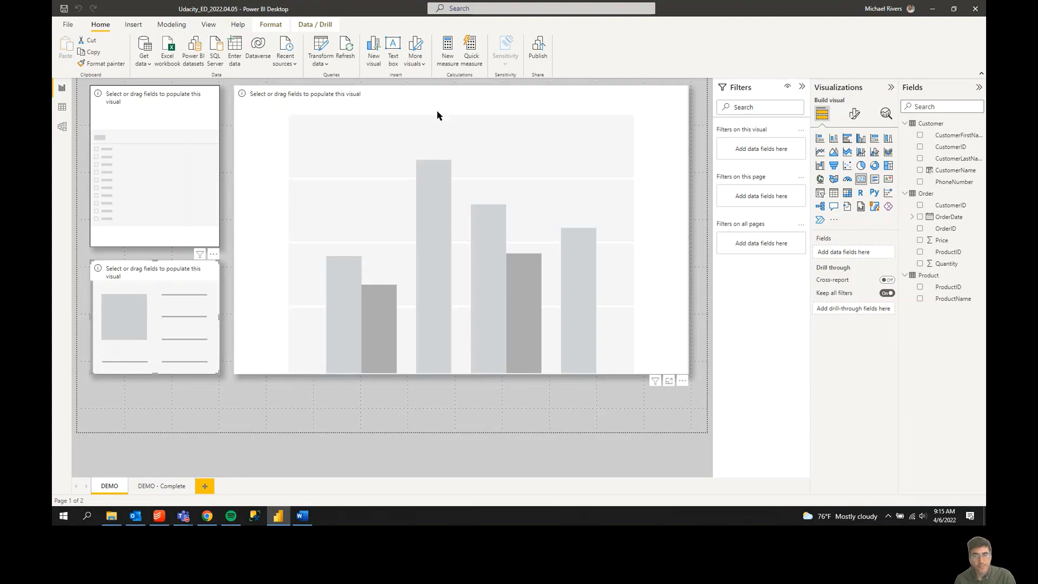
# Step: Populate the large column chart with Quantity from the Order table as values and ProductName from the Product table on the axis
pyautogui.click(448, 99)
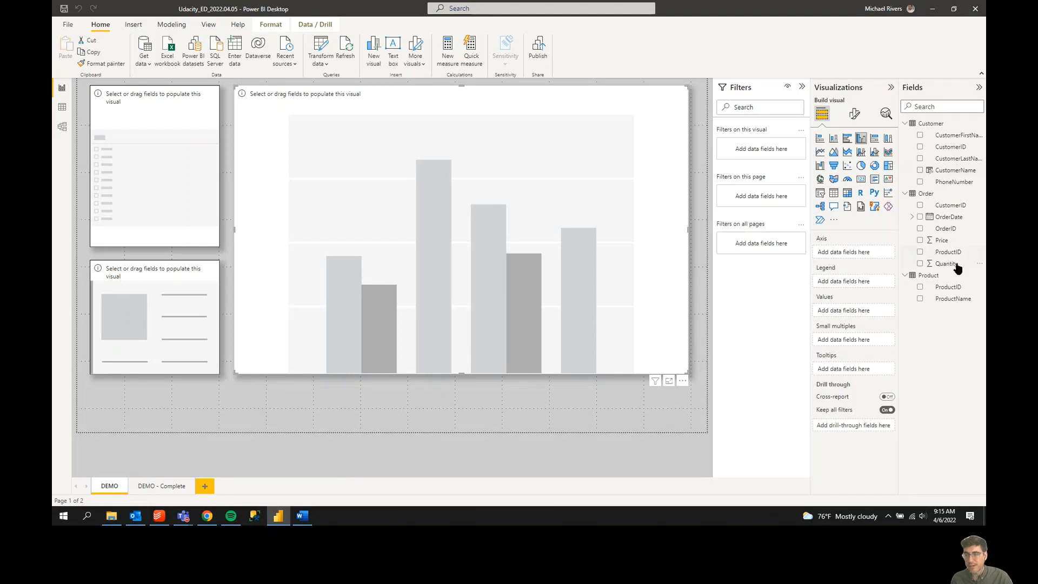
pyautogui.moveTo(949, 264); pyautogui.dragTo(482, 219)
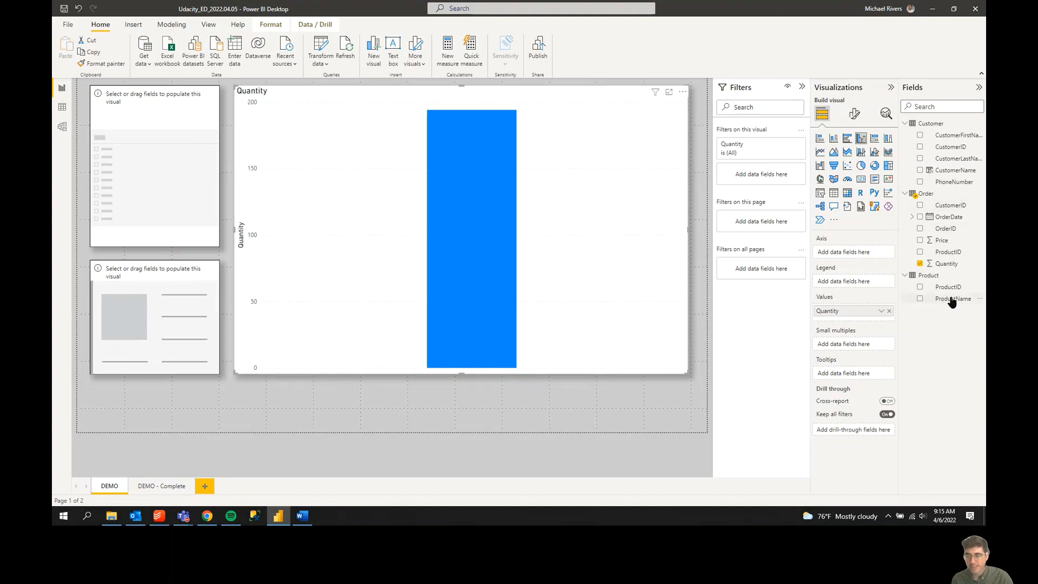
pyautogui.moveTo(952, 302); pyautogui.dragTo(856, 251)
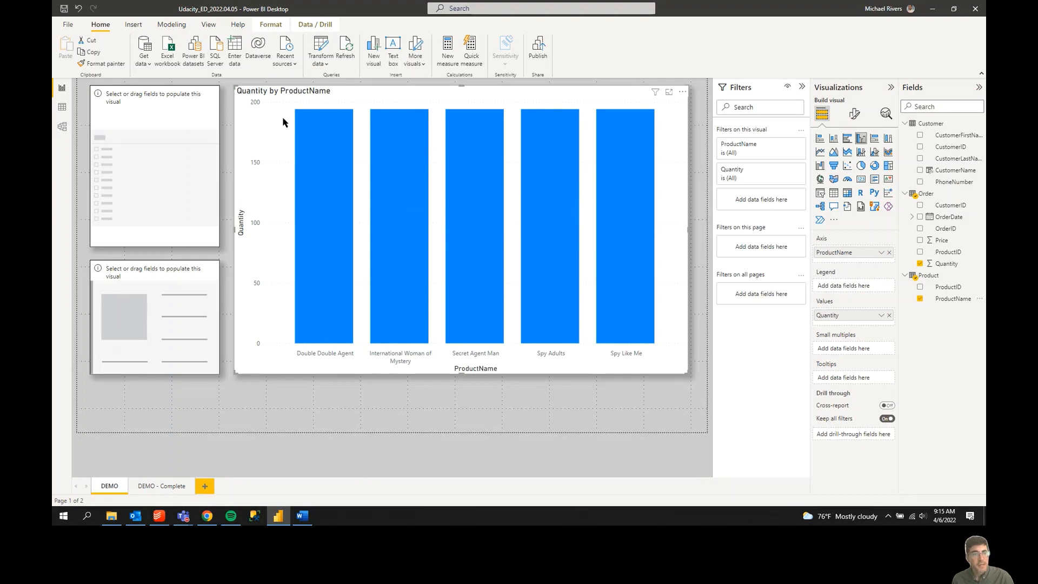
# Step: Populate the empty slicer with the CustomerName field from the Customer table
pyautogui.click(204, 108)
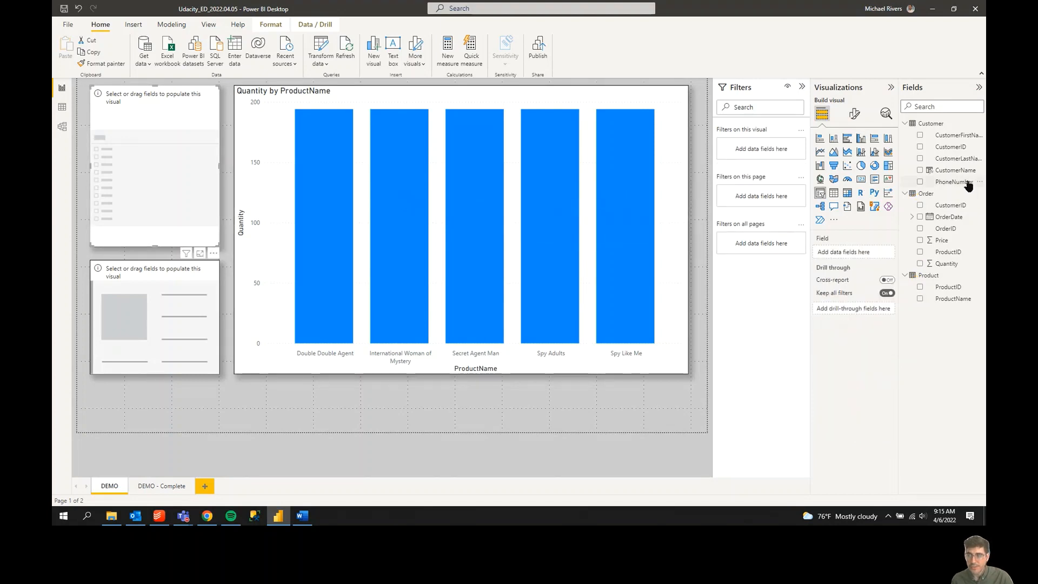
pyautogui.moveTo(959, 170); pyautogui.dragTo(169, 134)
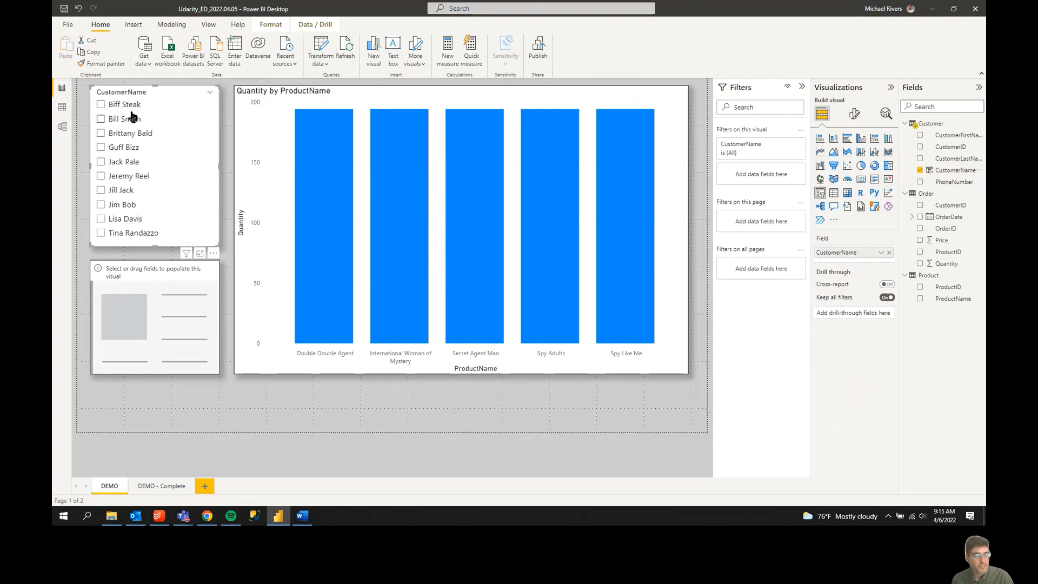
# Step: Create a new measure named TotalSales in the Order table and begin its formula with SUM('Order'[Quantity])* on a second line
pyautogui.click(926, 194)
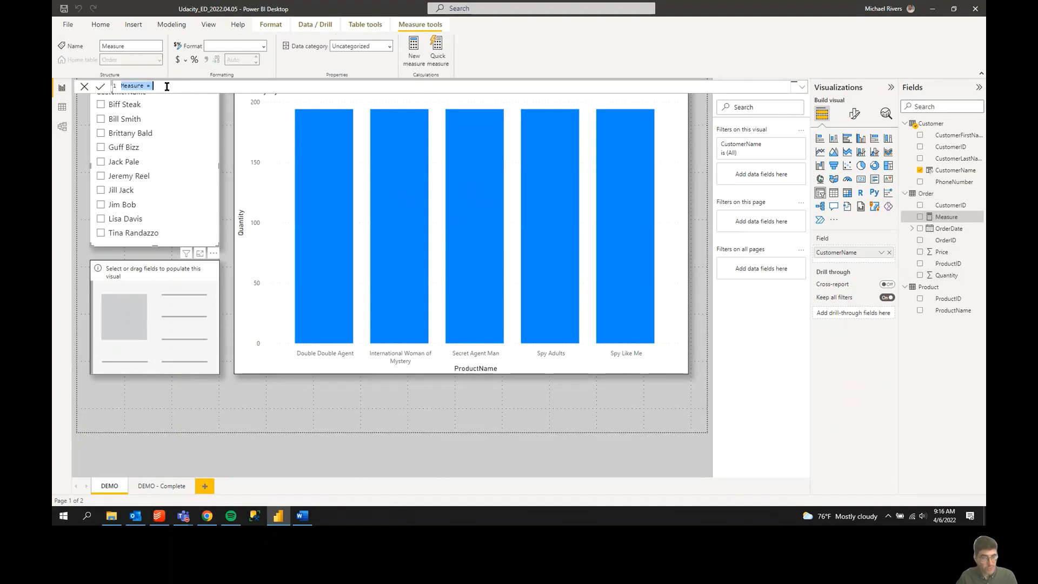
pyautogui.write('T')
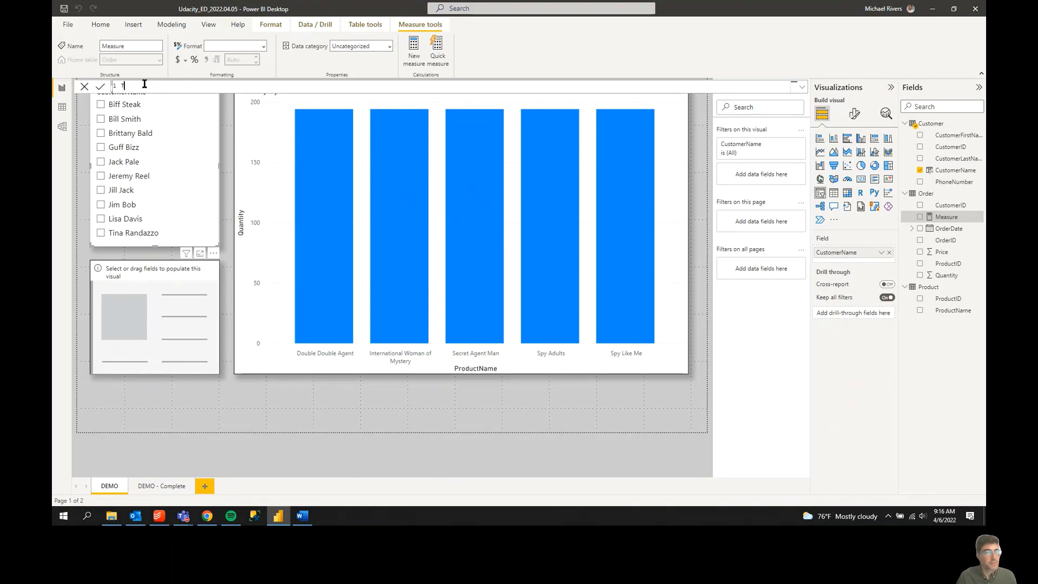
pyautogui.write('otalSale')
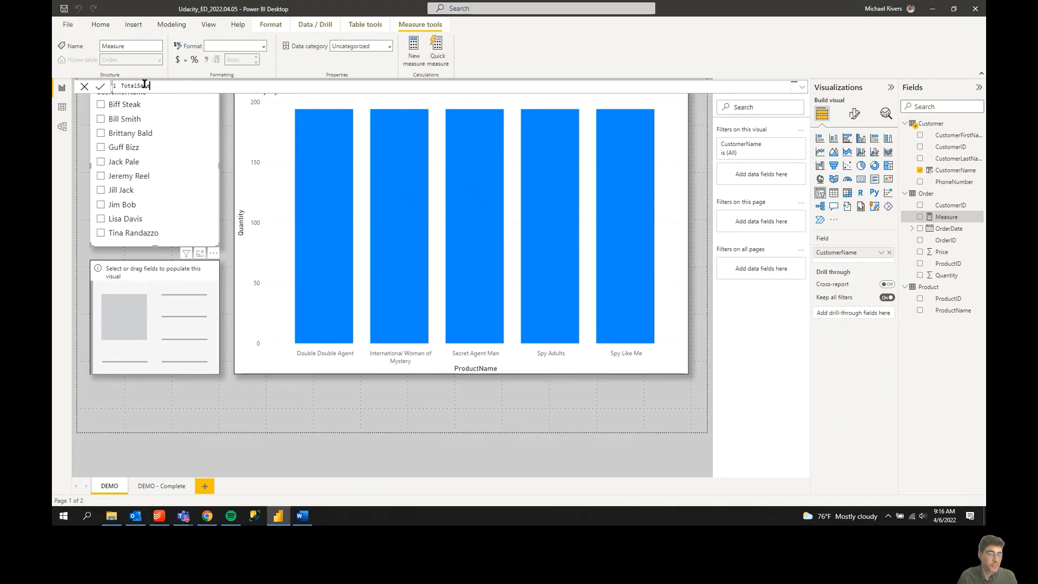
pyautogui.write('s =')
pyautogui.hotkey('shift', 'Return')
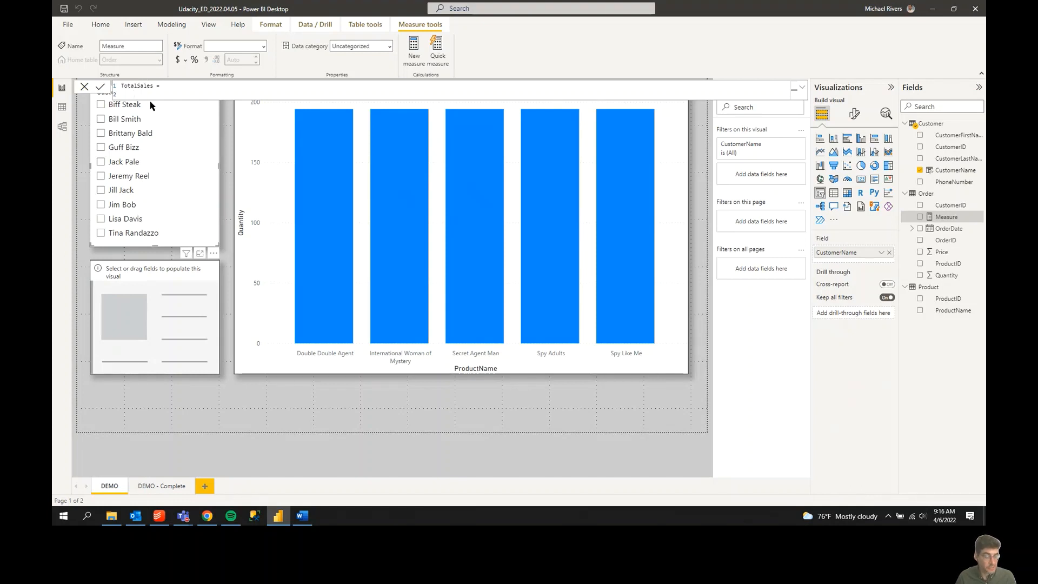
pyautogui.write('SUM(')
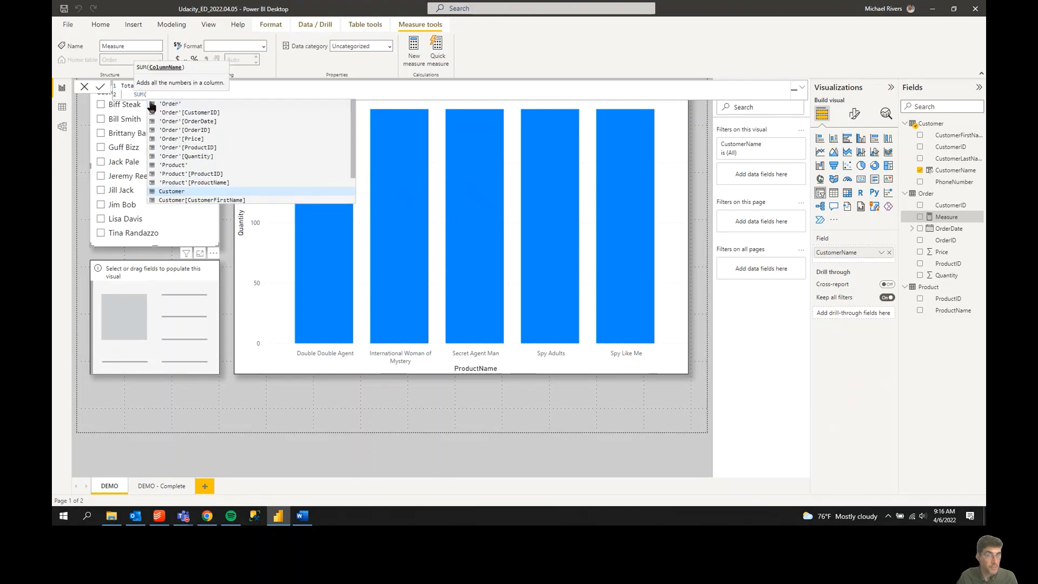
pyautogui.write("'Order'[Quanti")
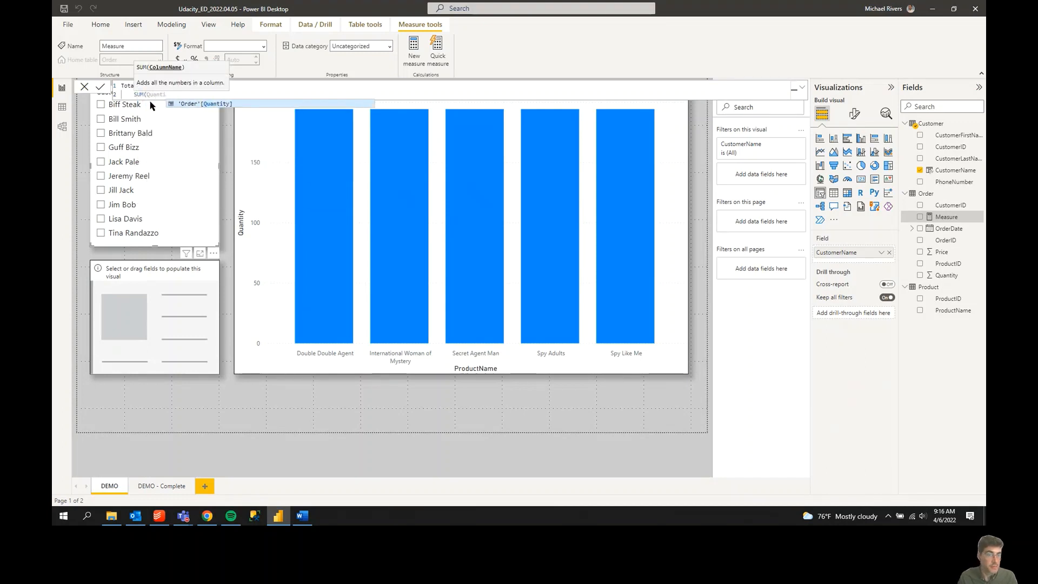
pyautogui.press('Tab')
pyautogui.write(')*')
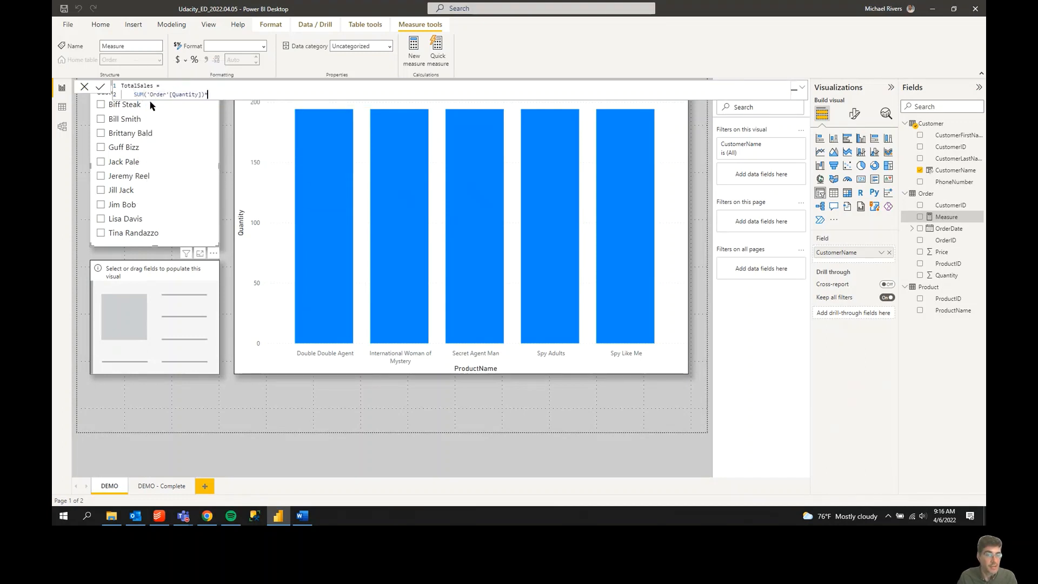
# Step: Complete the TotalSales formula with SUM('Order'[Price]) as the second factor
pyautogui.write('SUM(Pr')
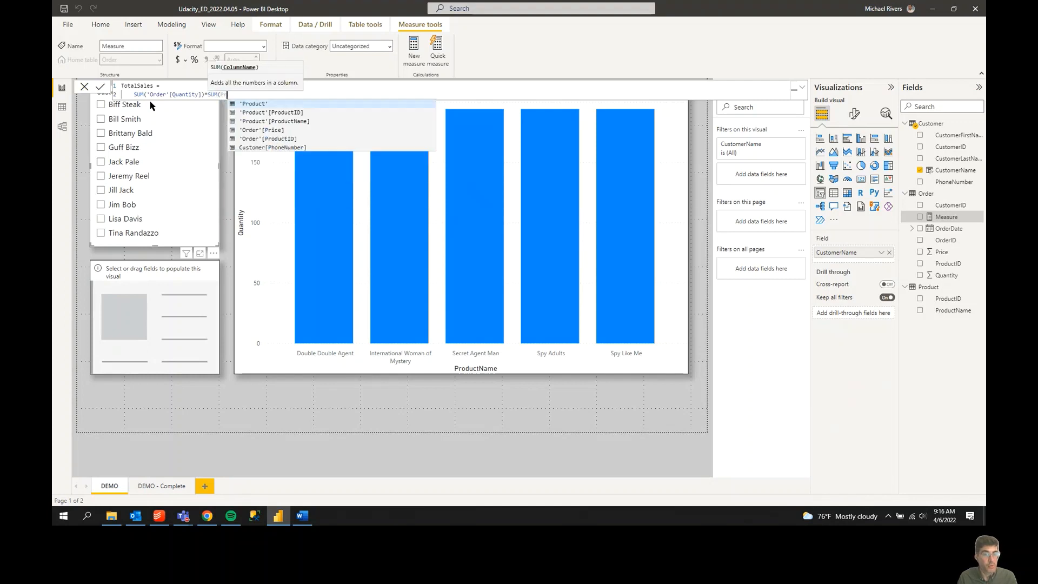
pyautogui.write('ice)')
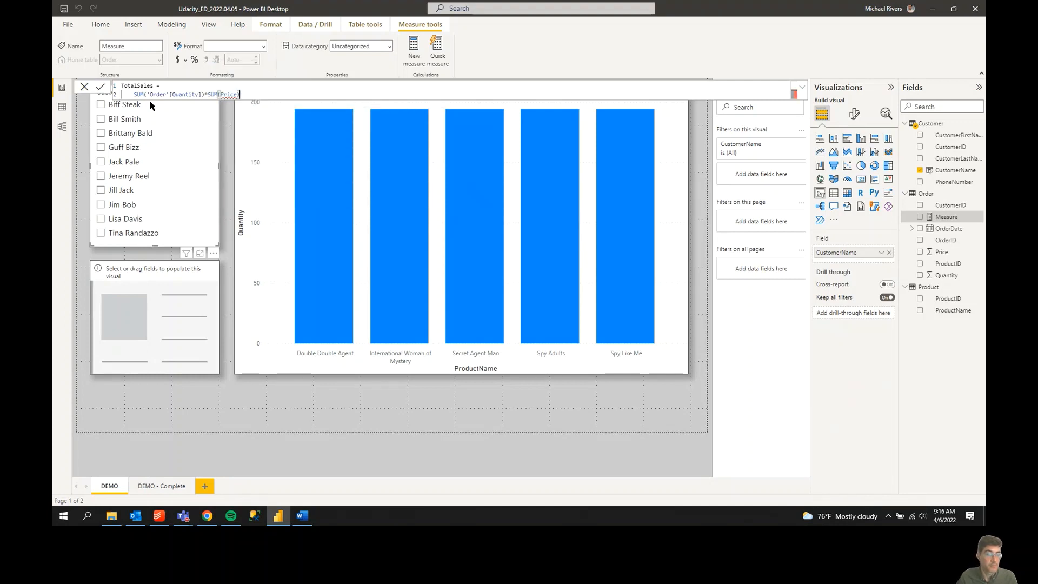
pyautogui.press('BackSpace')
pyautogui.press('BackSpace')
pyautogui.press('BackSpace')
pyautogui.press('BackSpace')
pyautogui.press('BackSpace')
pyautogui.write('rice')
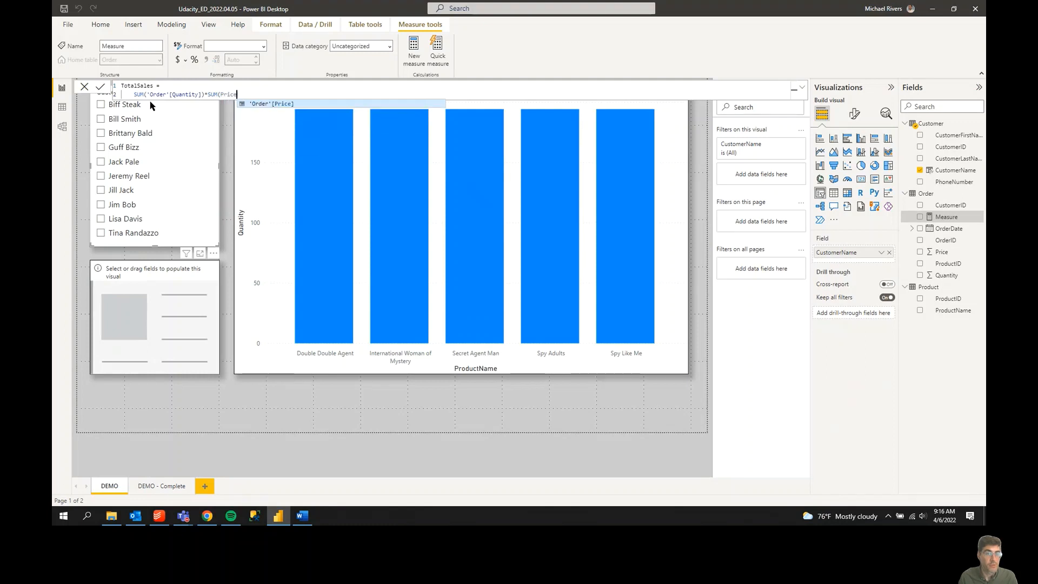
pyautogui.press('Tab')
pyautogui.write(')')
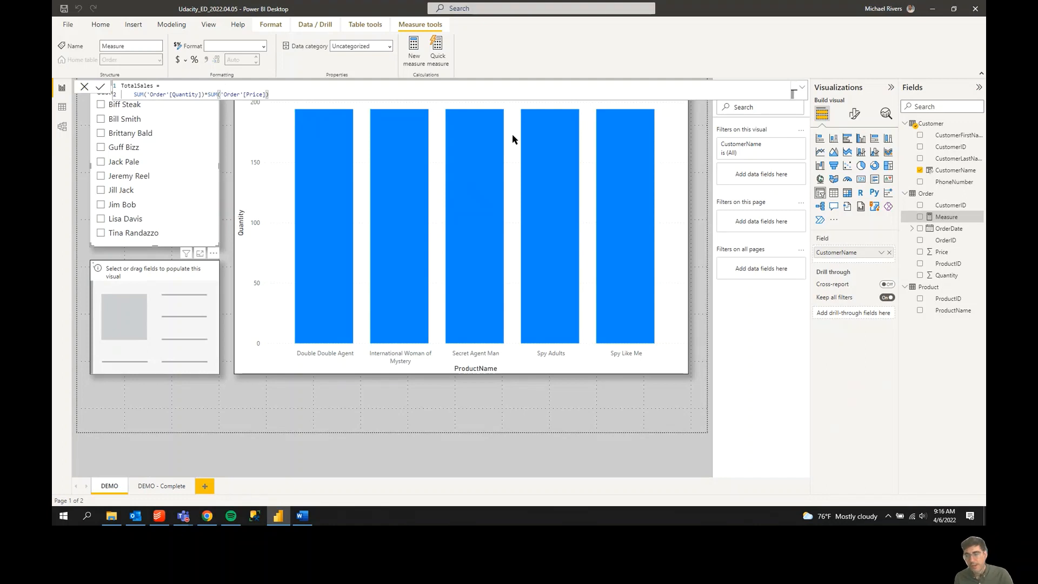
# Step: Commit the TotalSales measure and display it in the empty card visual below the CustomerName slicer
pyautogui.click(954, 217)
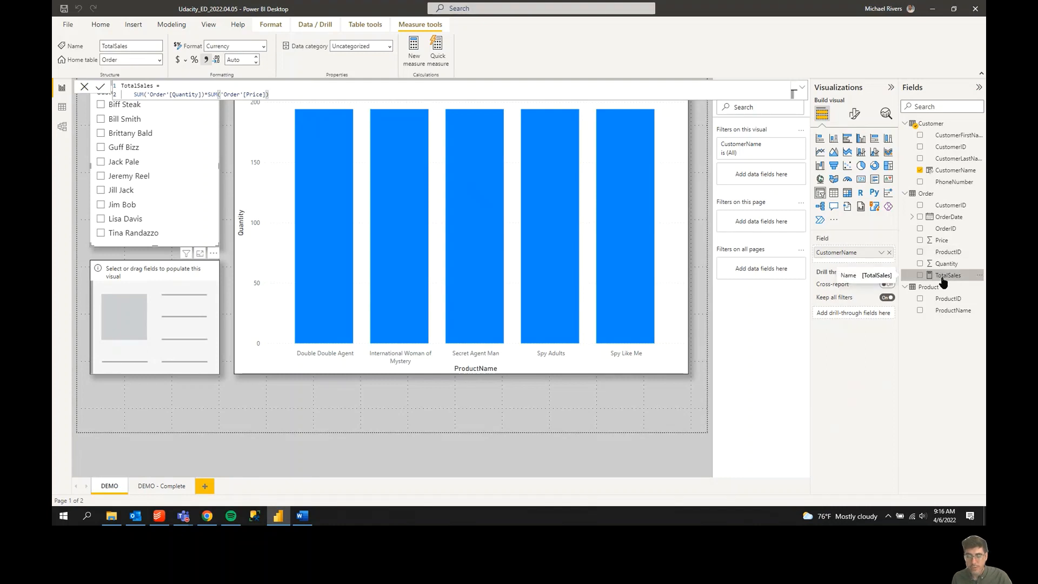
pyautogui.moveTo(944, 285); pyautogui.dragTo(153, 306)
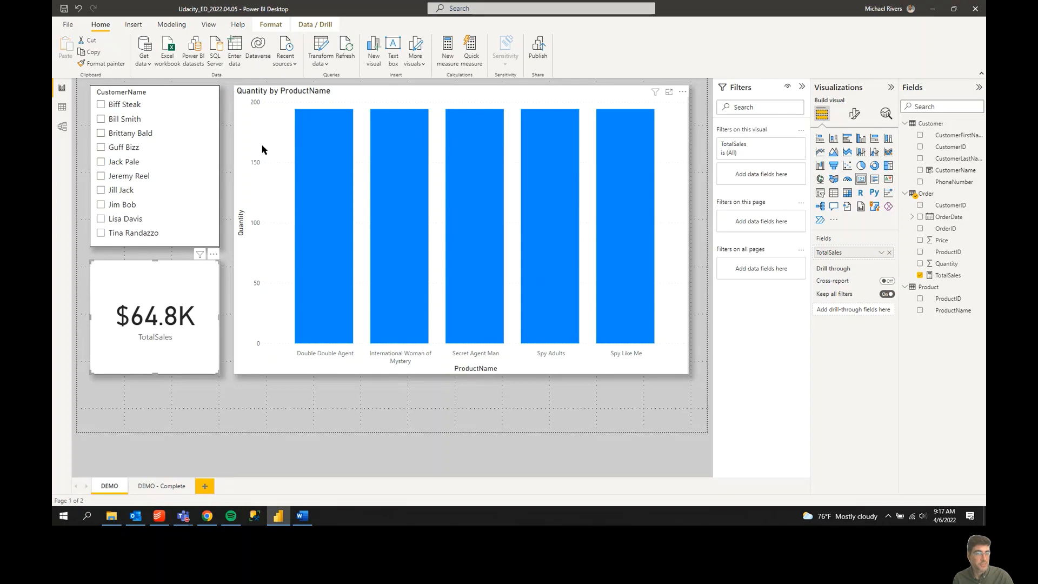
# Step: Test how the card and column chart respond to individual customers in the CustomerName slicer, and clear the selection
pyautogui.click(116, 148)
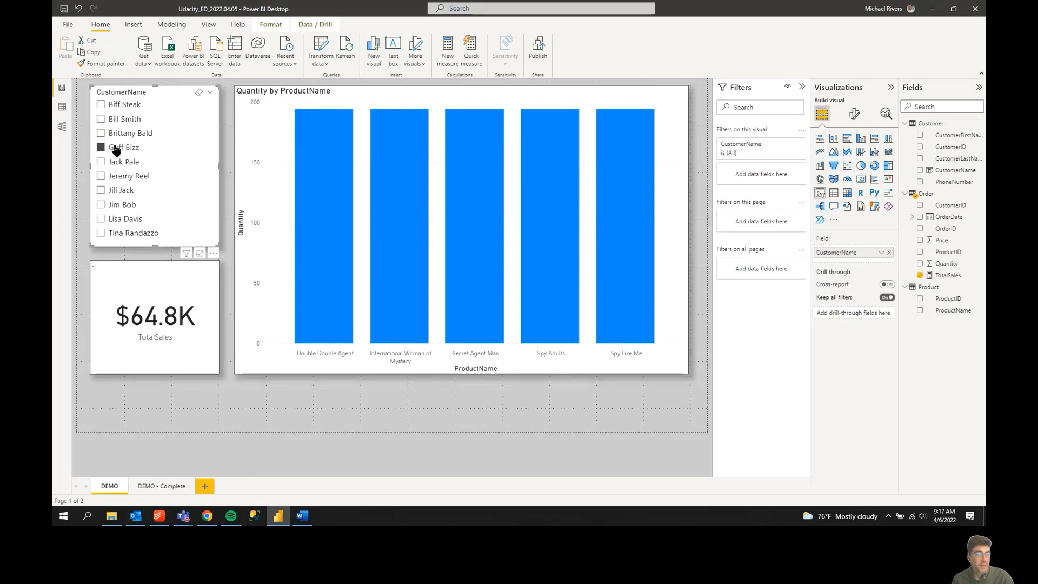
pyautogui.click(116, 178)
pyautogui.click(113, 193)
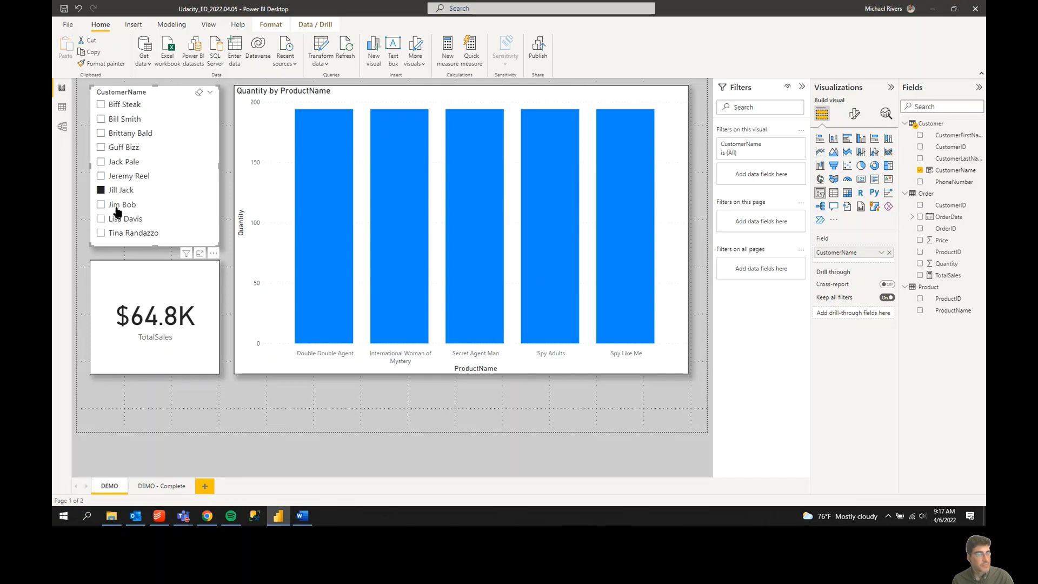
pyautogui.click(115, 206)
pyautogui.click(120, 220)
pyautogui.click(123, 235)
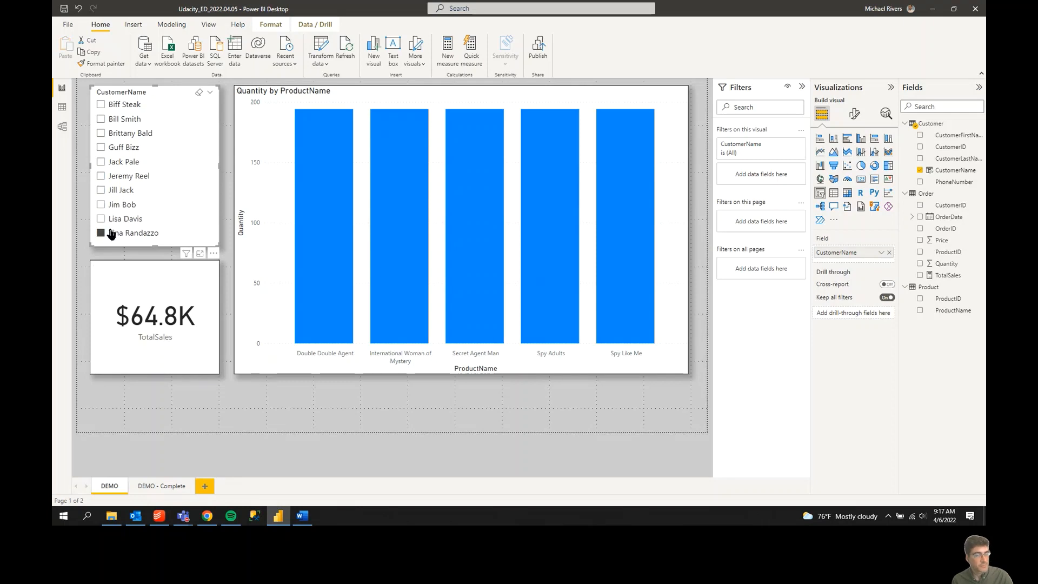
pyautogui.click(121, 107)
pyautogui.click(122, 120)
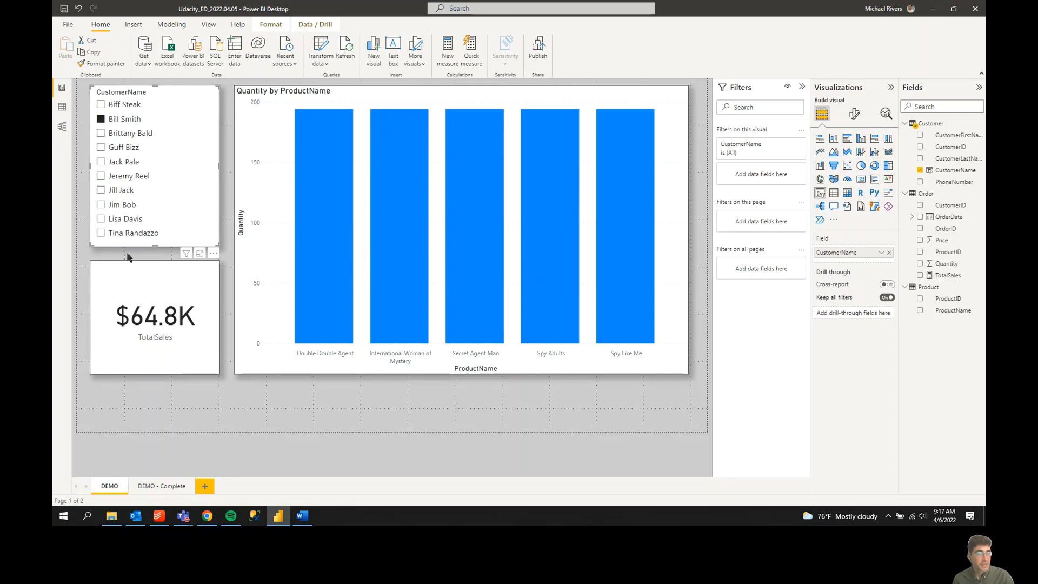
pyautogui.click(106, 120)
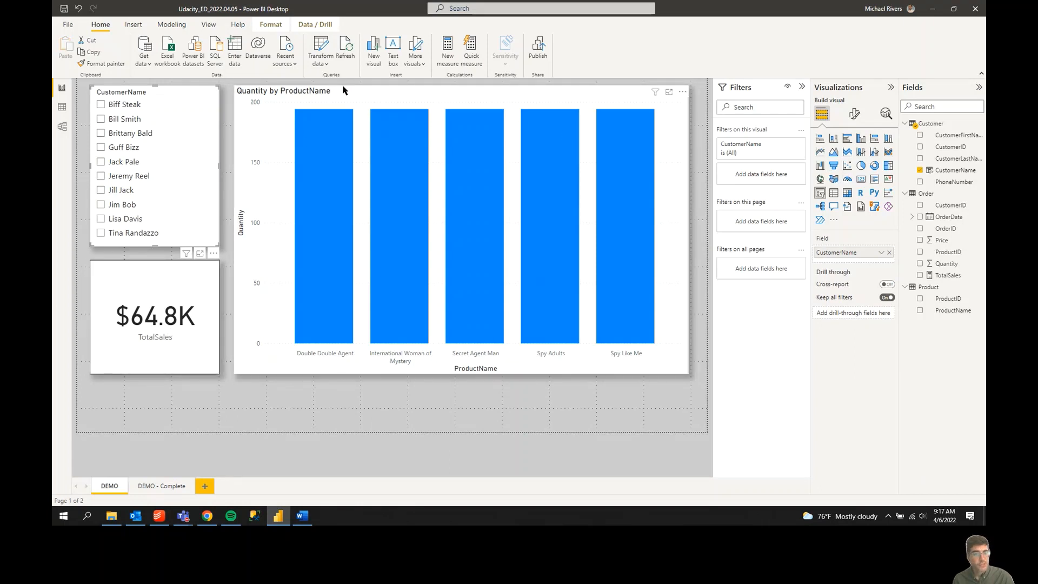
# Step: In the model view, create an active one-to-many relationship from Customer to Order on CustomerID with single cross-filter direction
pyautogui.click(63, 130)
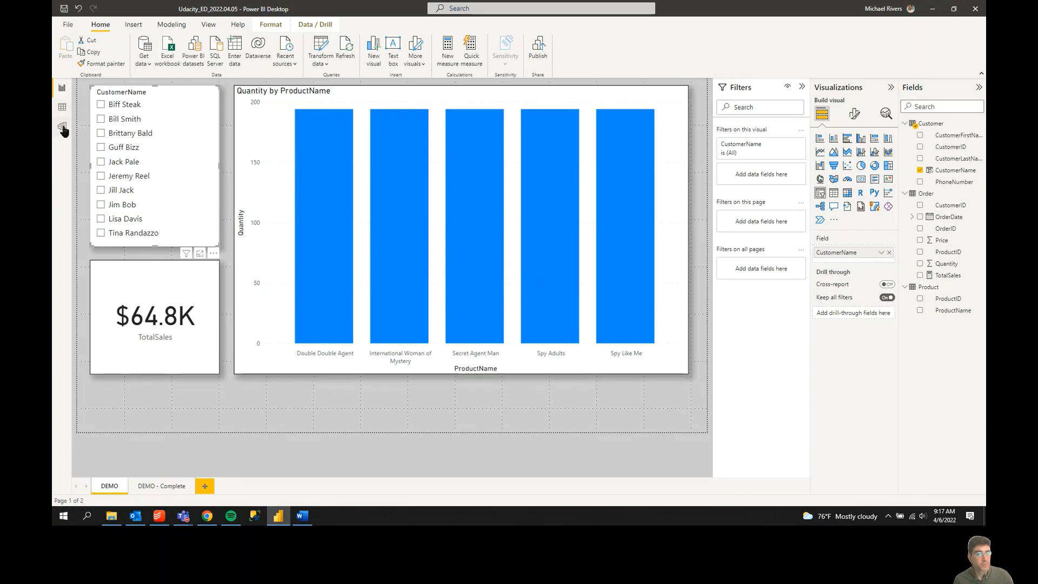
pyautogui.click(62, 127)
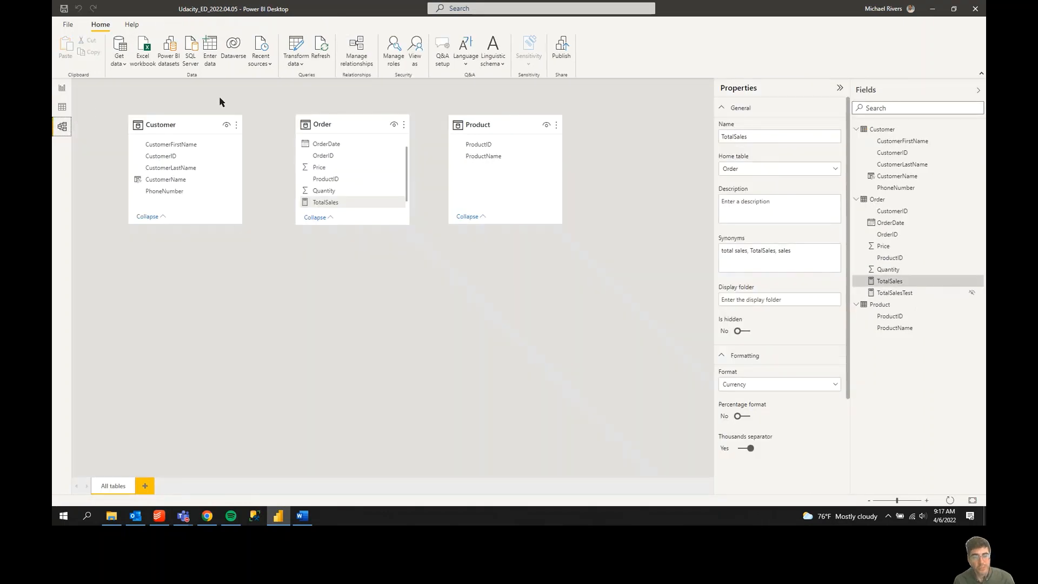
pyautogui.click(362, 59)
pyautogui.click(362, 59)
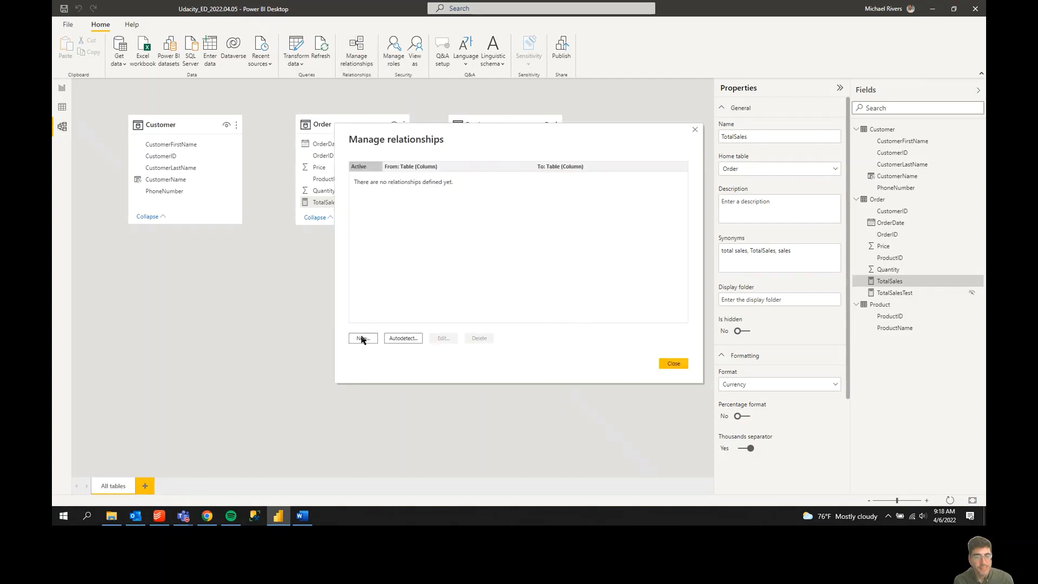
pyautogui.click(363, 339)
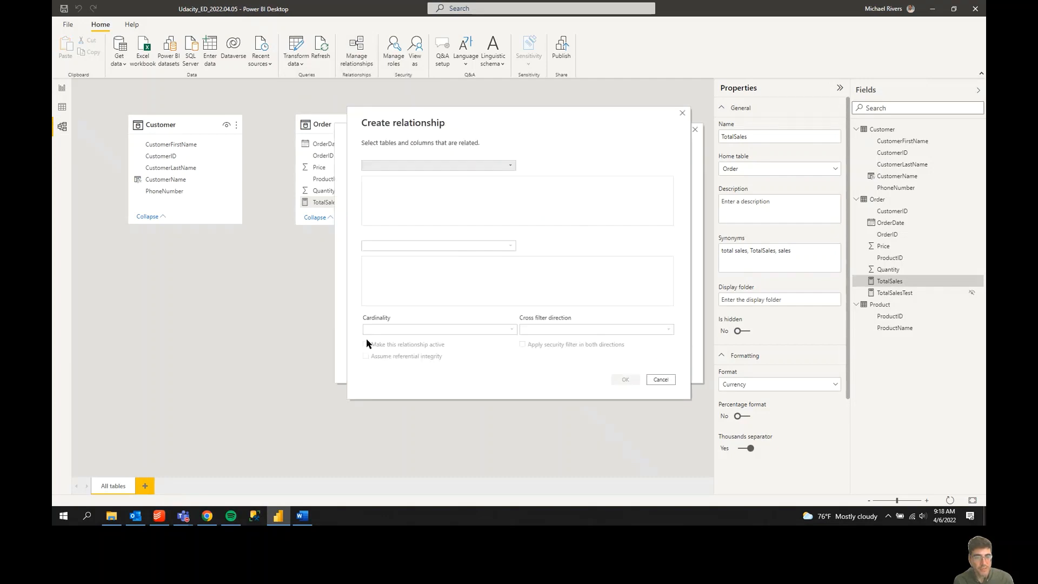
pyautogui.click(483, 165)
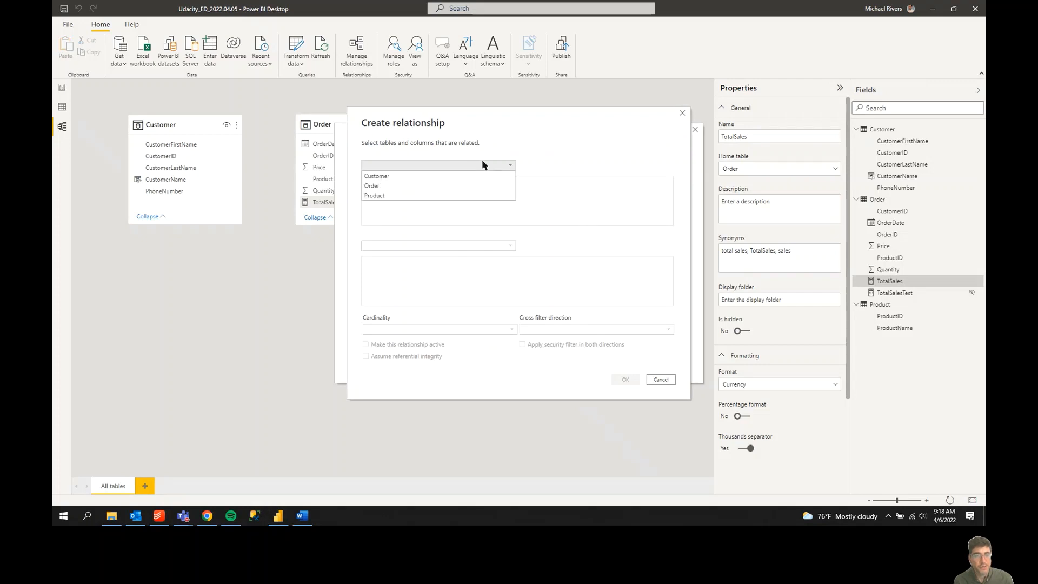
pyautogui.click(407, 177)
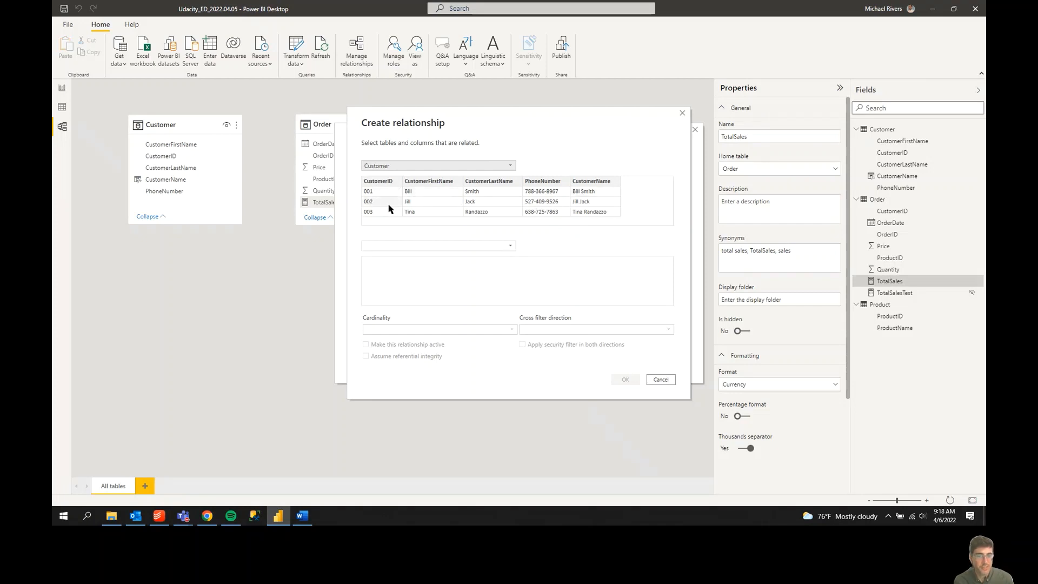
pyautogui.click(431, 246)
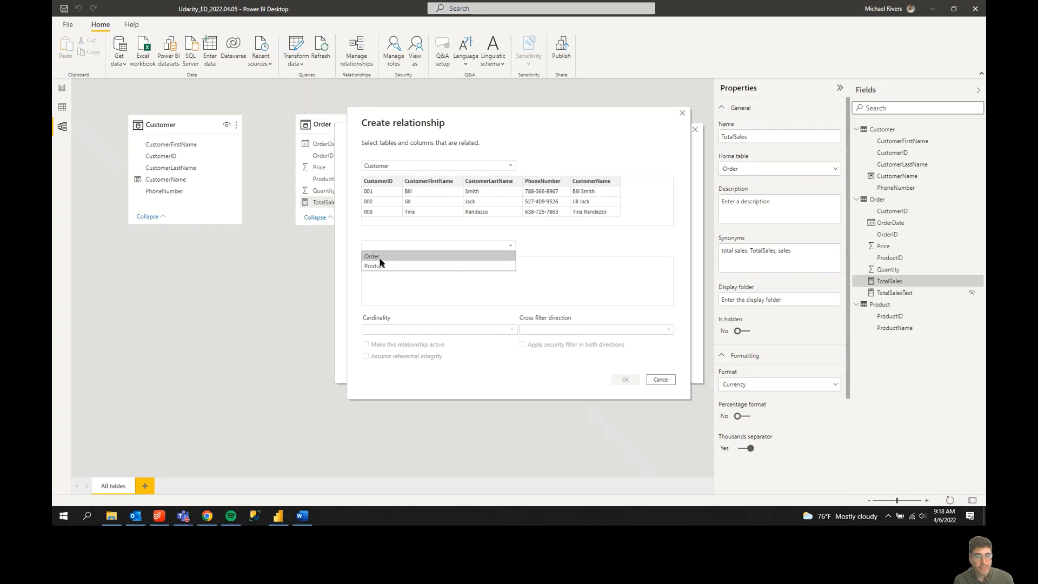
pyautogui.click(379, 257)
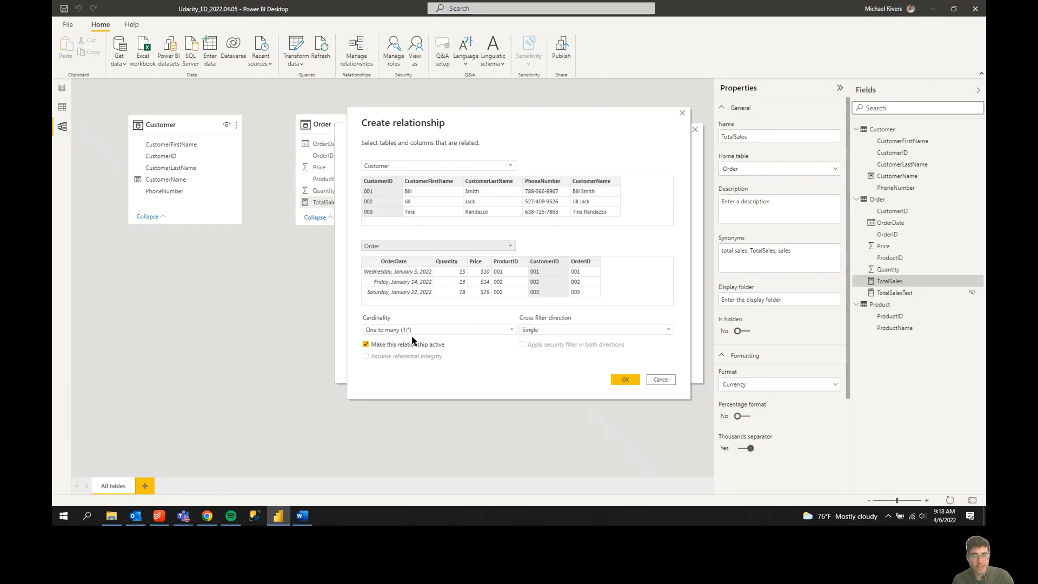
pyautogui.click(630, 381)
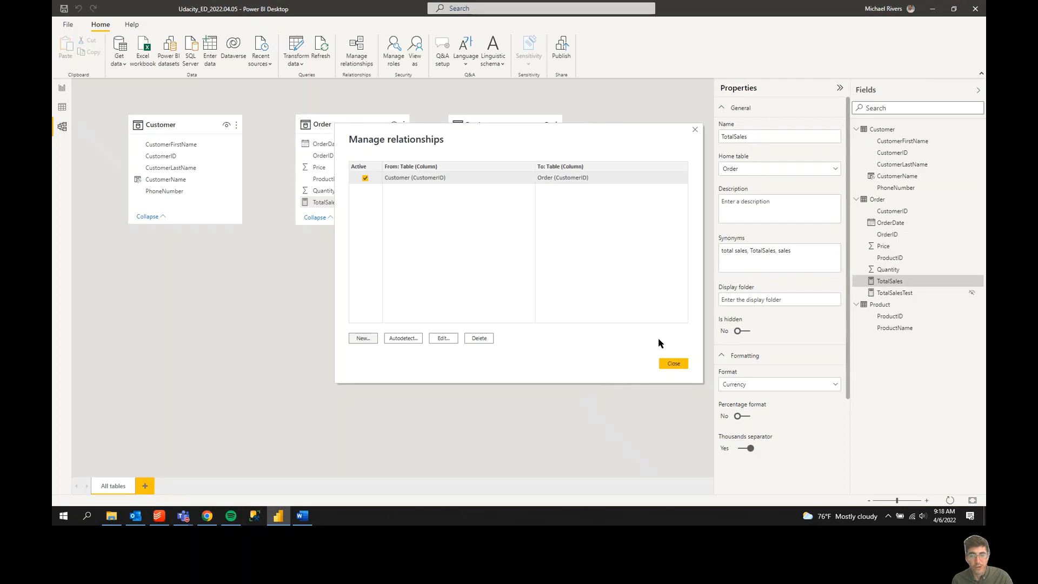
pyautogui.click(674, 364)
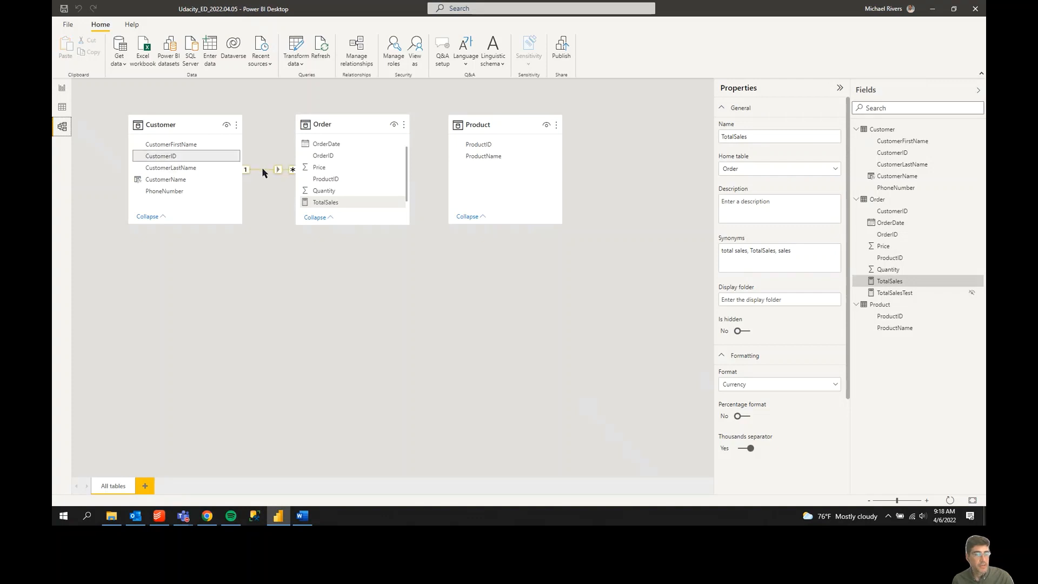
# Step: Relate the Product table to the Order table by linking their ProductID fields directly in the model diagram
pyautogui.scroll(1, 322, 174)
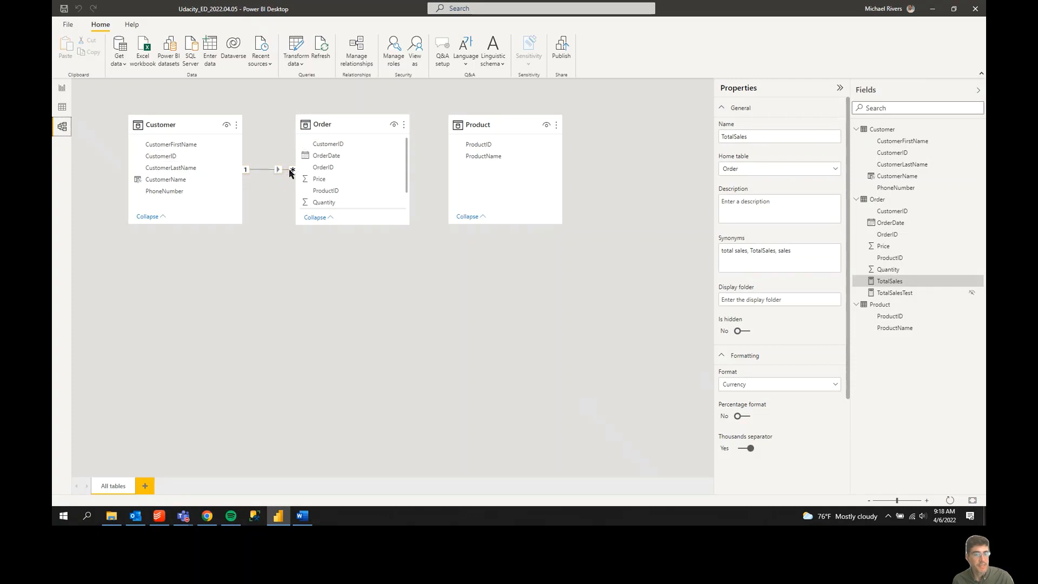
pyautogui.click(486, 125)
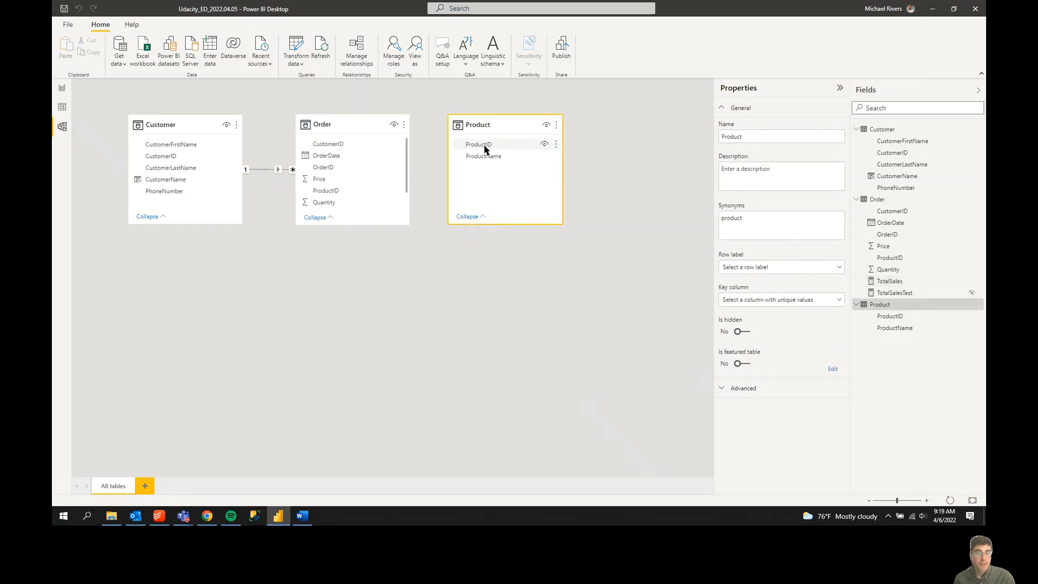
pyautogui.scroll(-2, 336, 167)
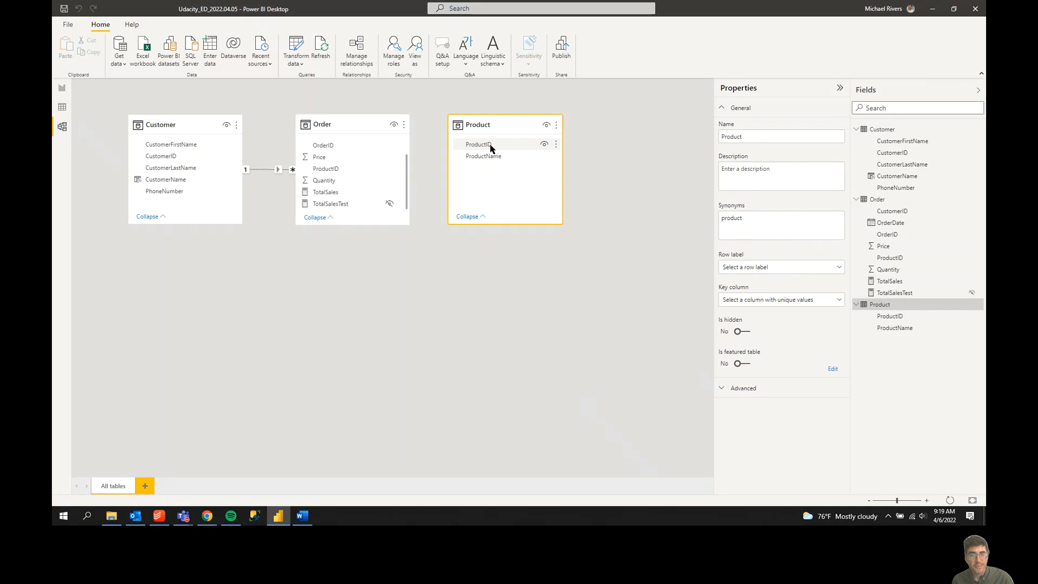
pyautogui.moveTo(491, 147); pyautogui.dragTo(364, 168)
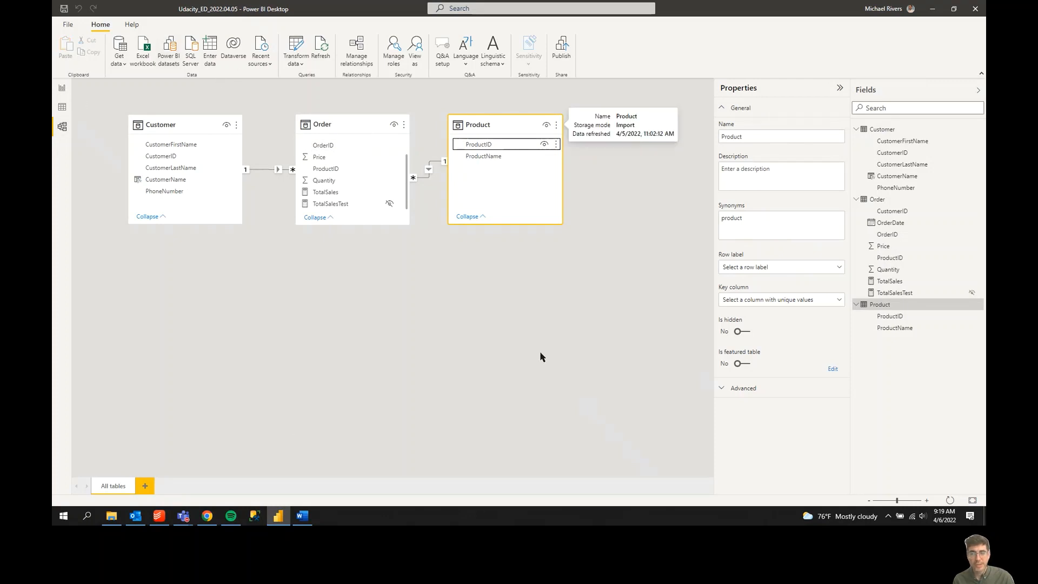
# Step: Return to the DEMO report page and examine each product's quantity in the Quantity by ProductName chart
pyautogui.click(61, 89)
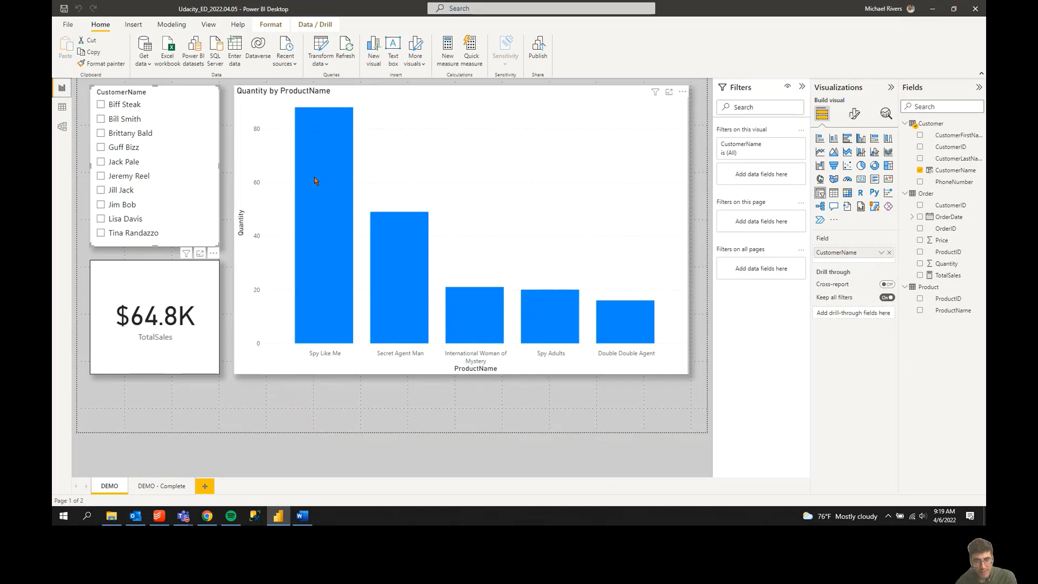
pyautogui.moveTo(315, 180)
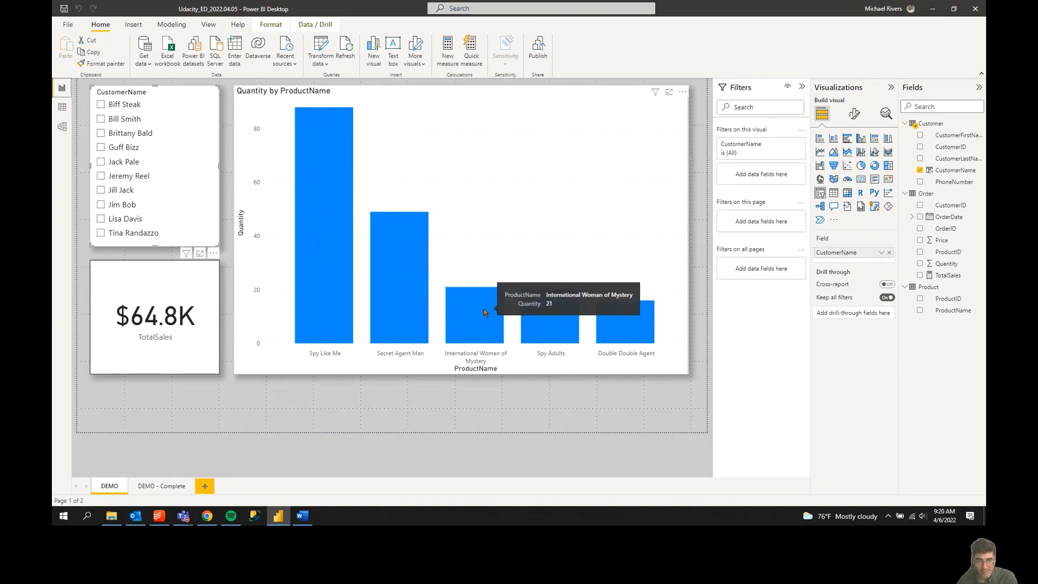
pyautogui.moveTo(538, 311)
pyautogui.moveTo(661, 332)
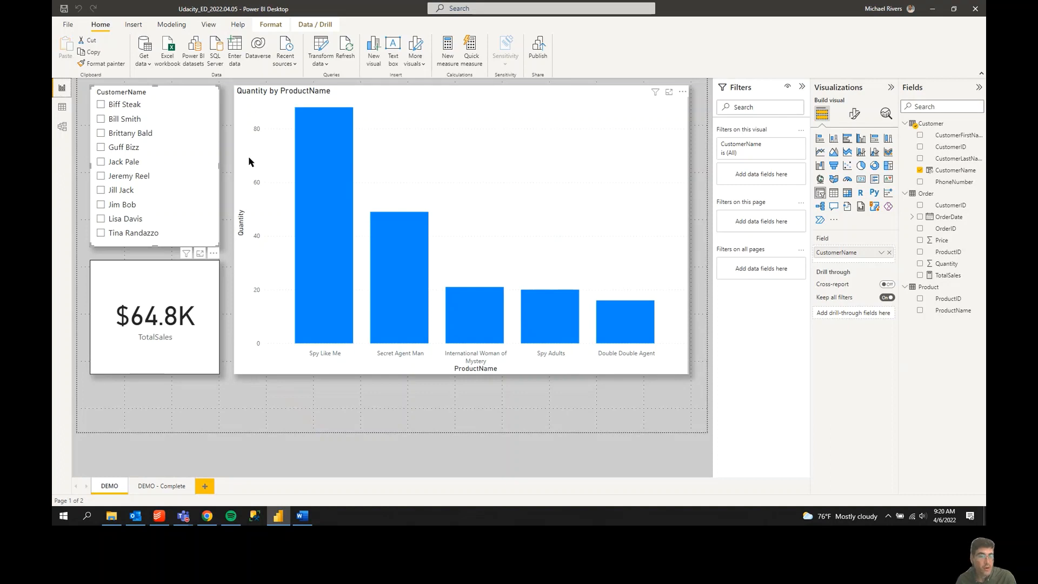
# Step: Filter the report by four individual customers in the CustomerName slicer to check the card and chart, and clear the selection
pyautogui.click(102, 134)
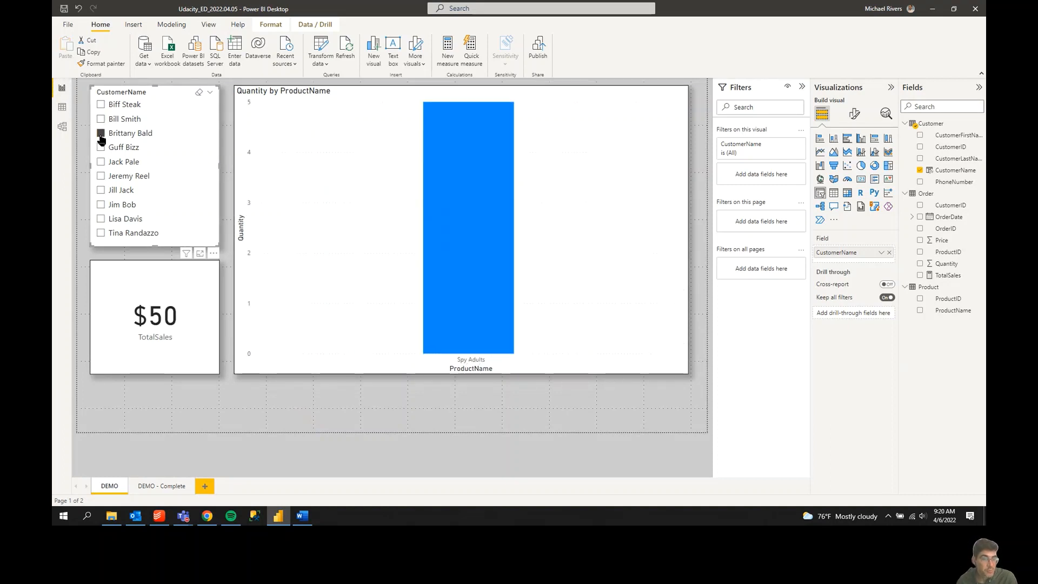
pyautogui.click(102, 177)
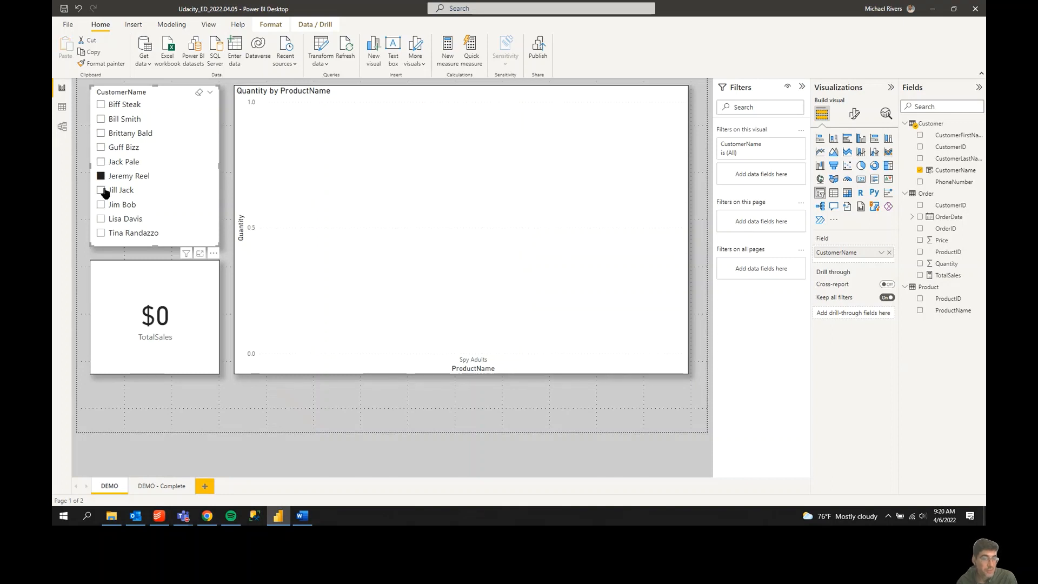
pyautogui.click(102, 191)
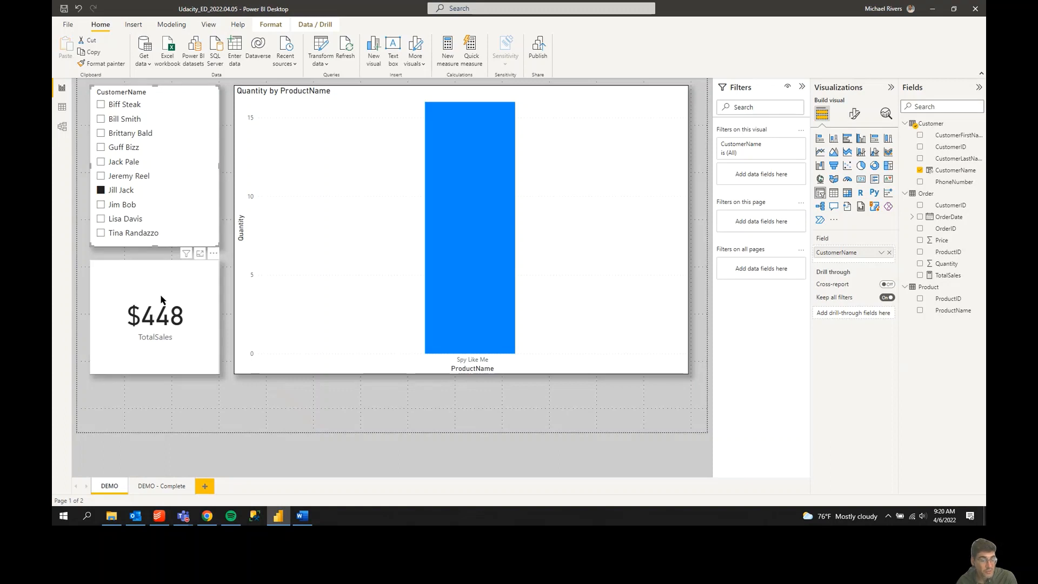
pyautogui.click(99, 236)
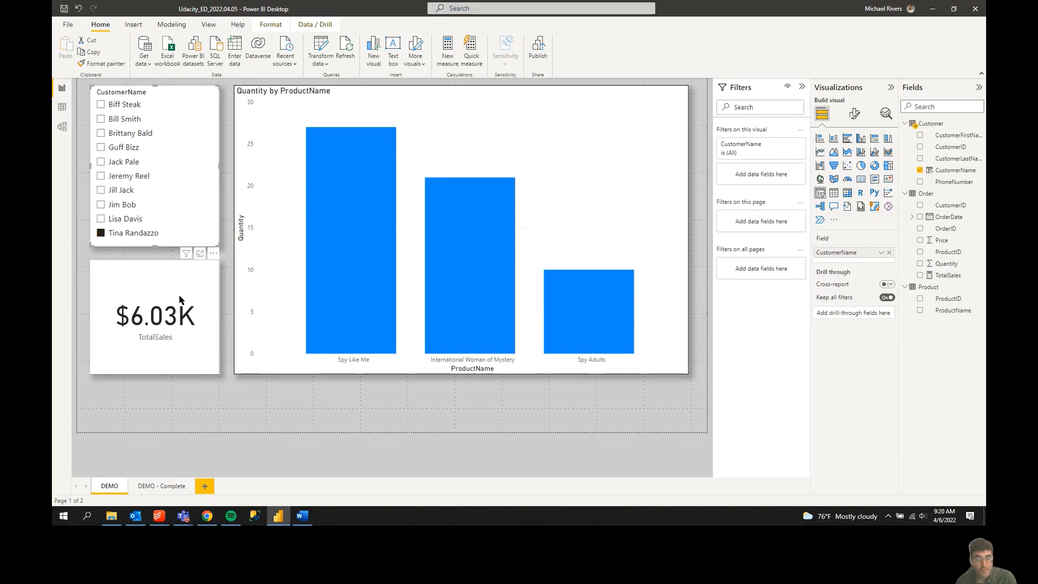
pyautogui.click(100, 234)
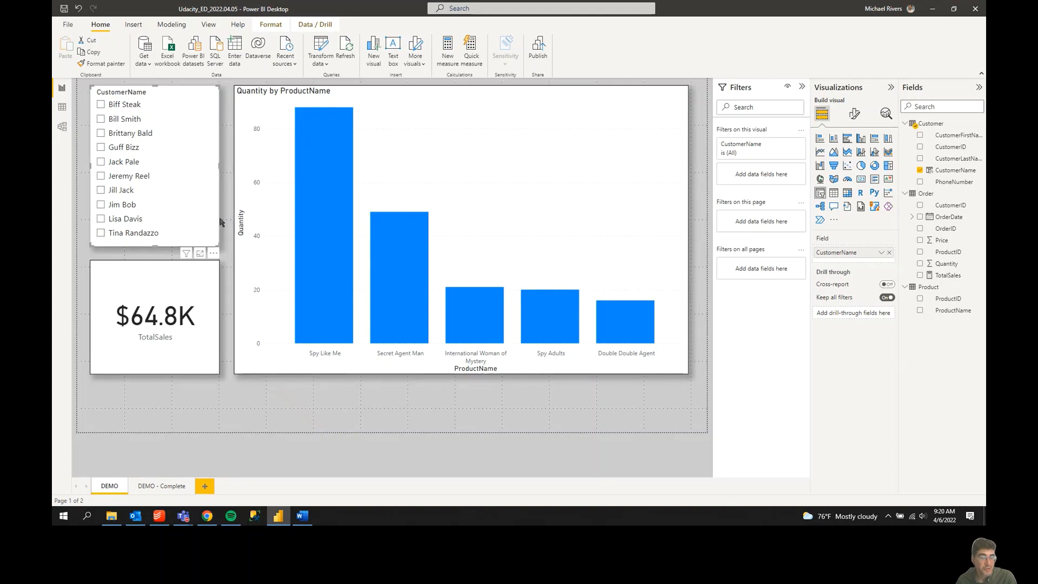